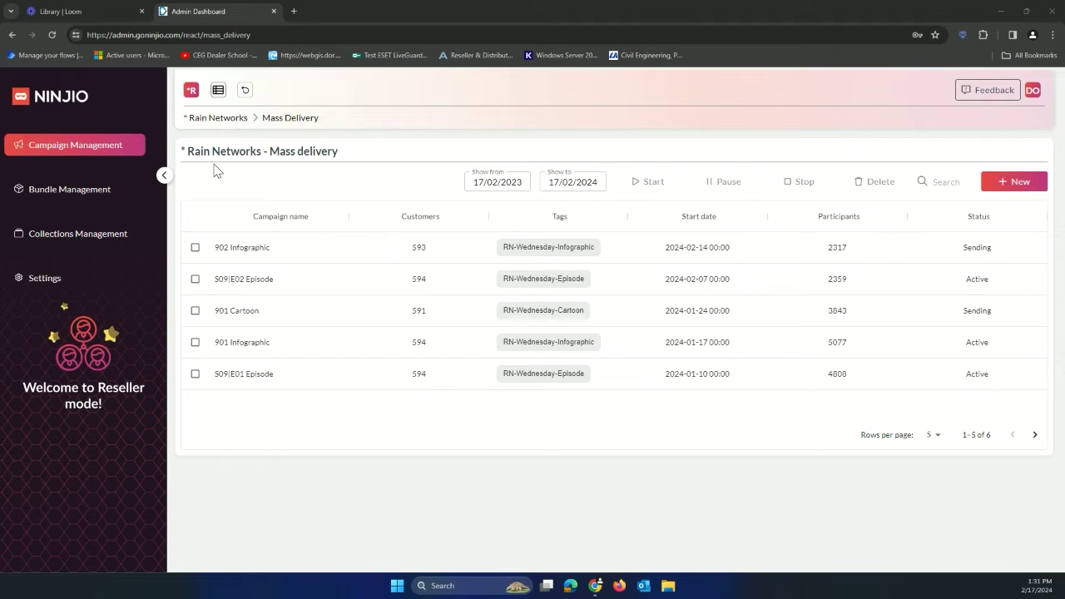
Open the Permissions page in the reseller's account settings.
{"action": "left_click", "coordinate": [75, 281]}
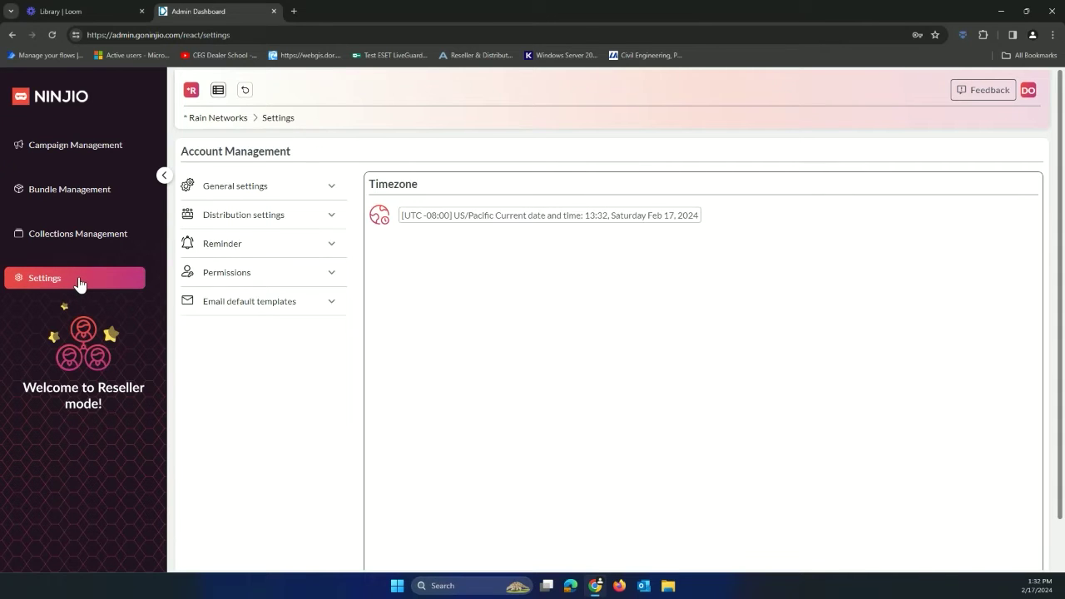
{"action": "left_click", "coordinate": [275, 280]}
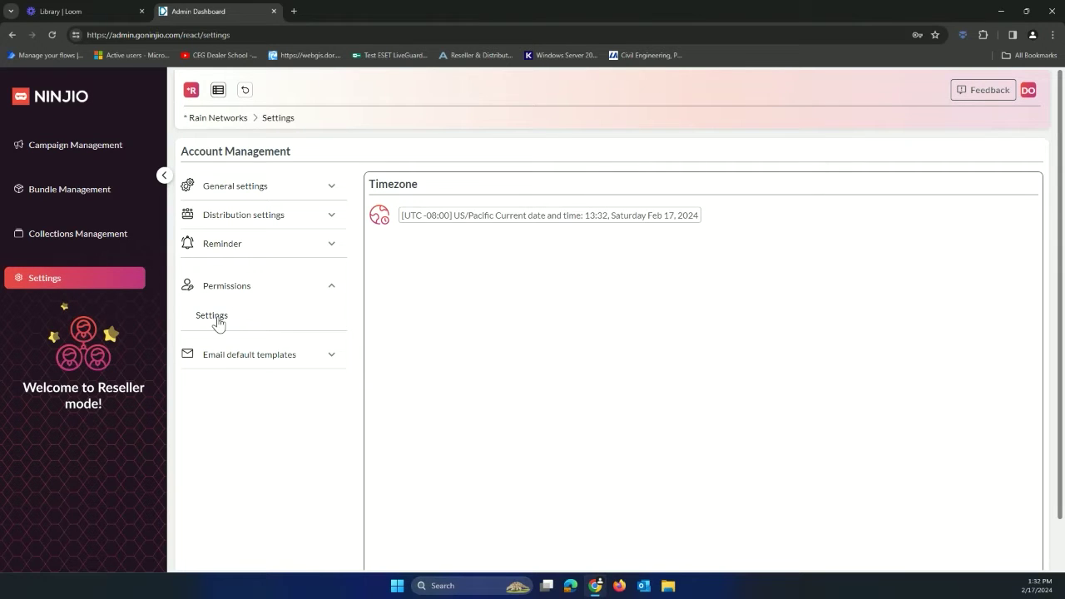
{"action": "left_click", "coordinate": [220, 320]}
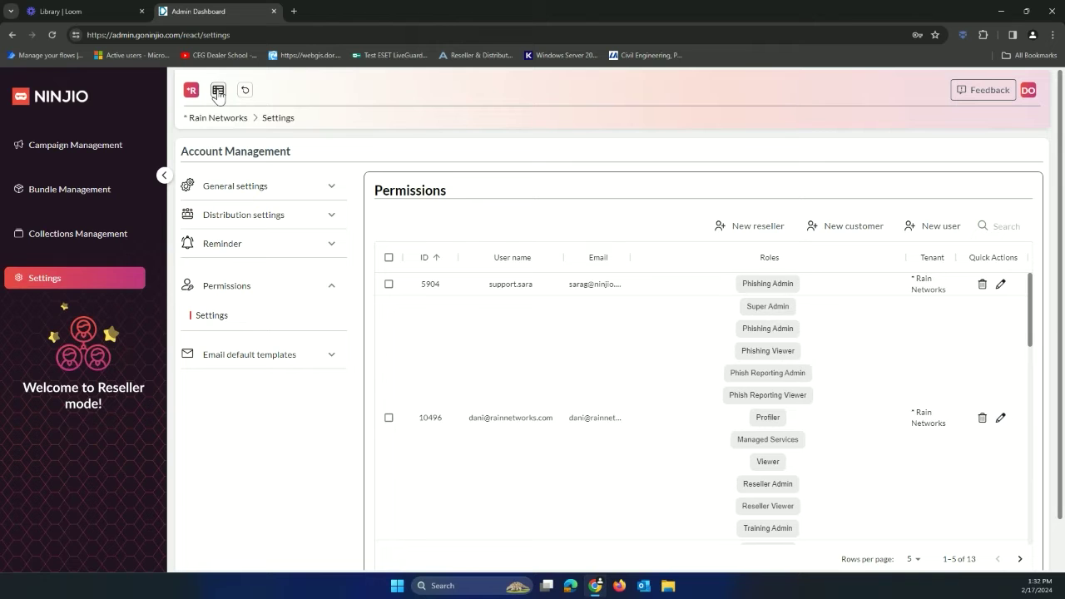
Review the fields required for a new customer, close the form without creating one, and look through the permissions list.
{"action": "left_click", "coordinate": [851, 232]}
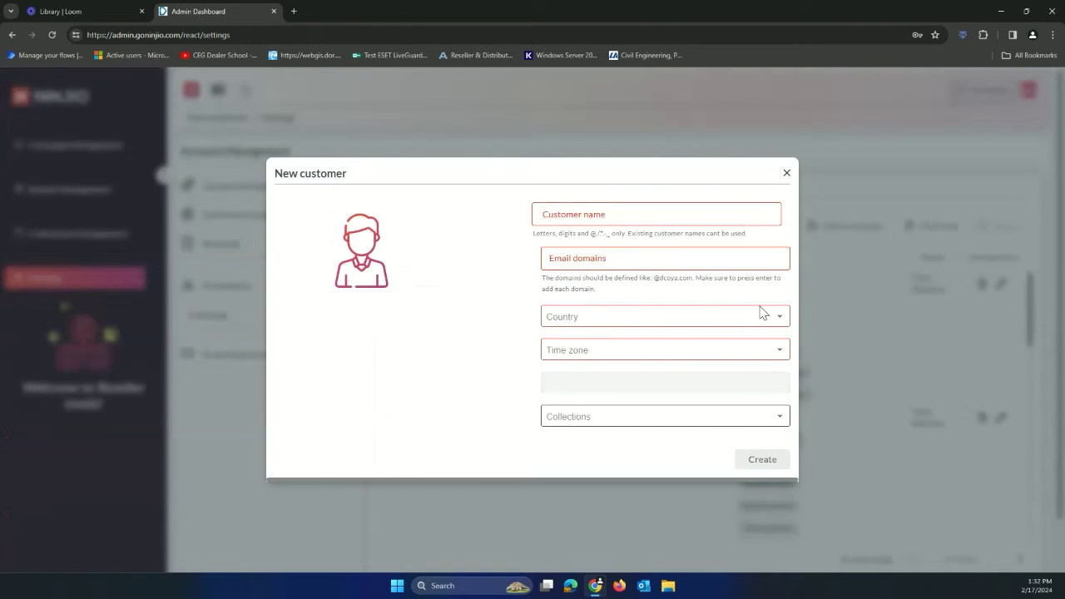
{"action": "left_click", "coordinate": [786, 175]}
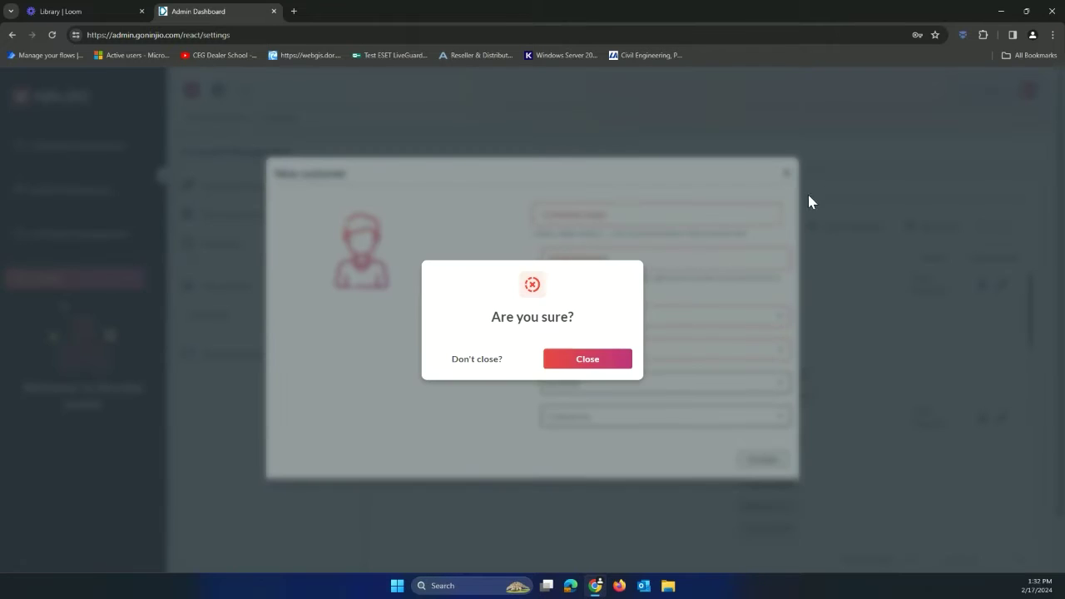
{"action": "left_click", "coordinate": [592, 365]}
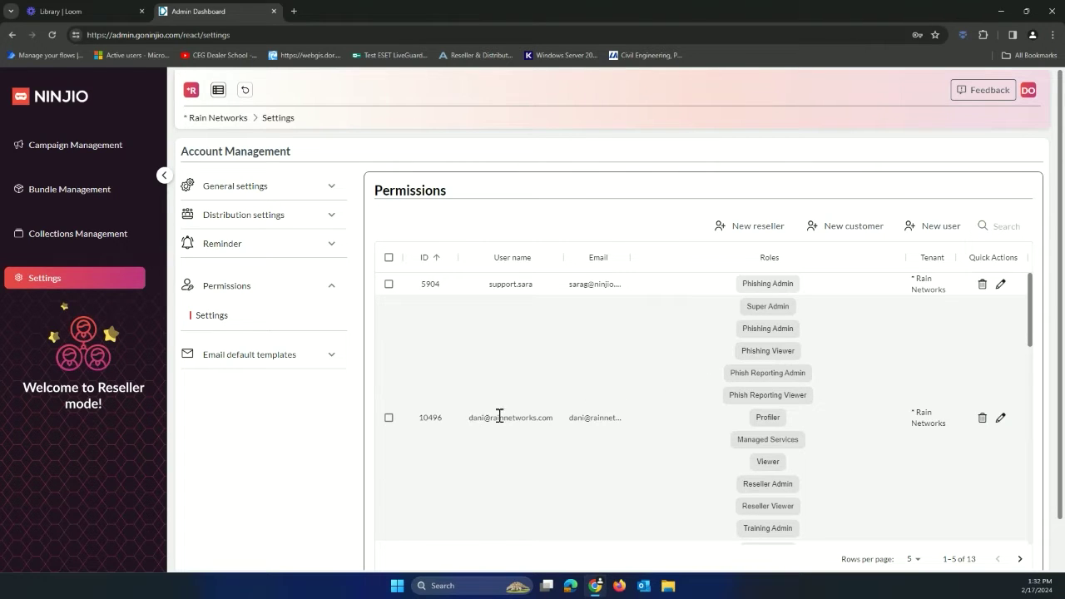
{"action": "scroll", "coordinate": [516, 414], "scroll_direction": "down", "scroll_amount": 5}
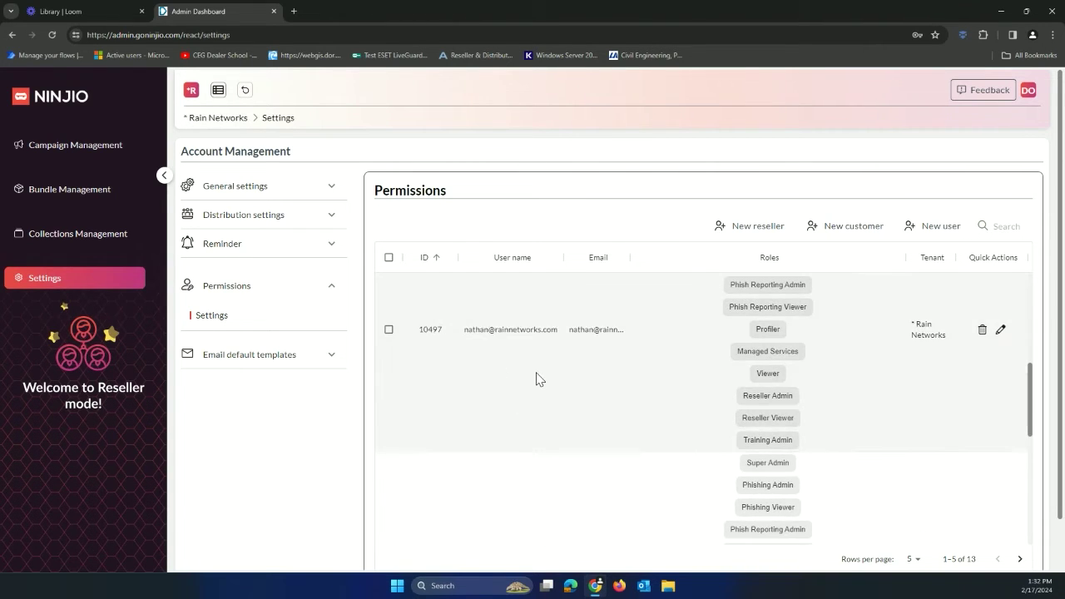
{"action": "scroll", "coordinate": [536, 379], "scroll_direction": "up", "scroll_amount": 5}
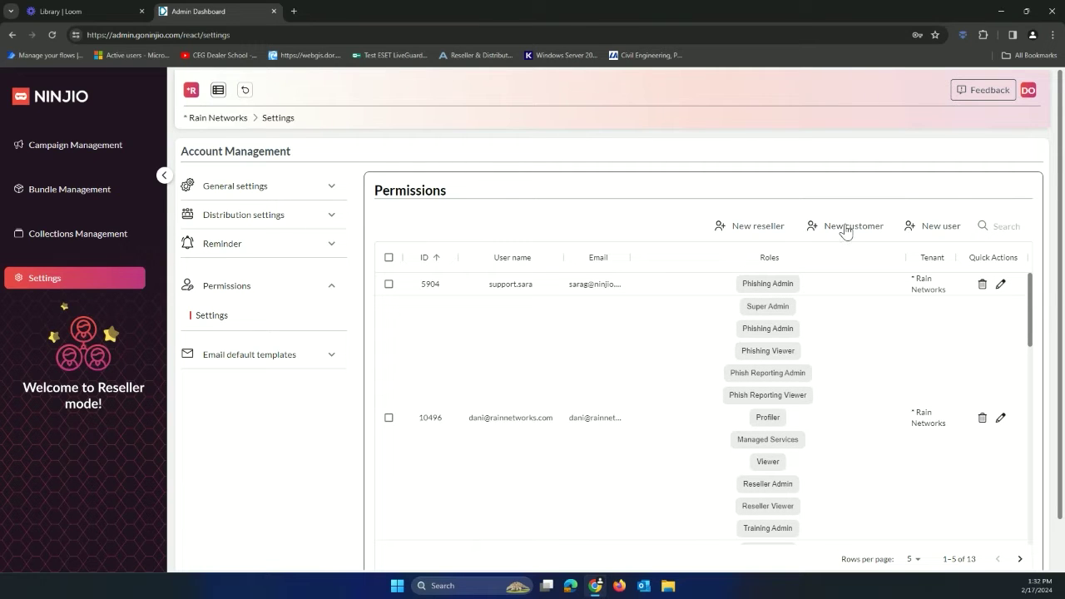
Search the reseller and customer list for "ABC Managed" and switch to the customer Daves Company.
{"action": "left_click", "coordinate": [219, 92]}
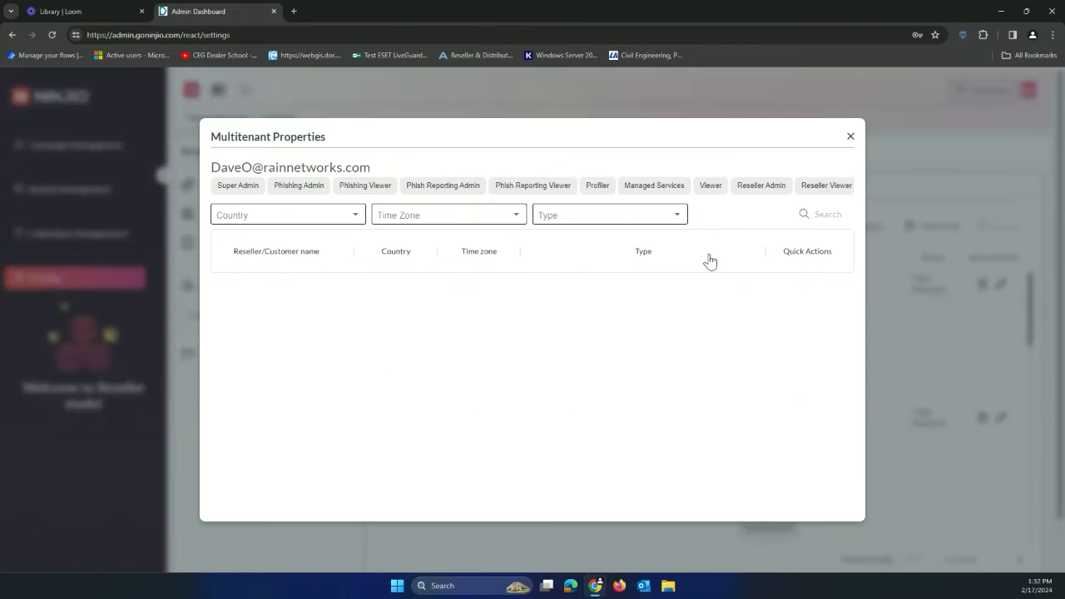
{"action": "left_click", "coordinate": [839, 211]}
{"action": "type", "text": "ABC Managed"}
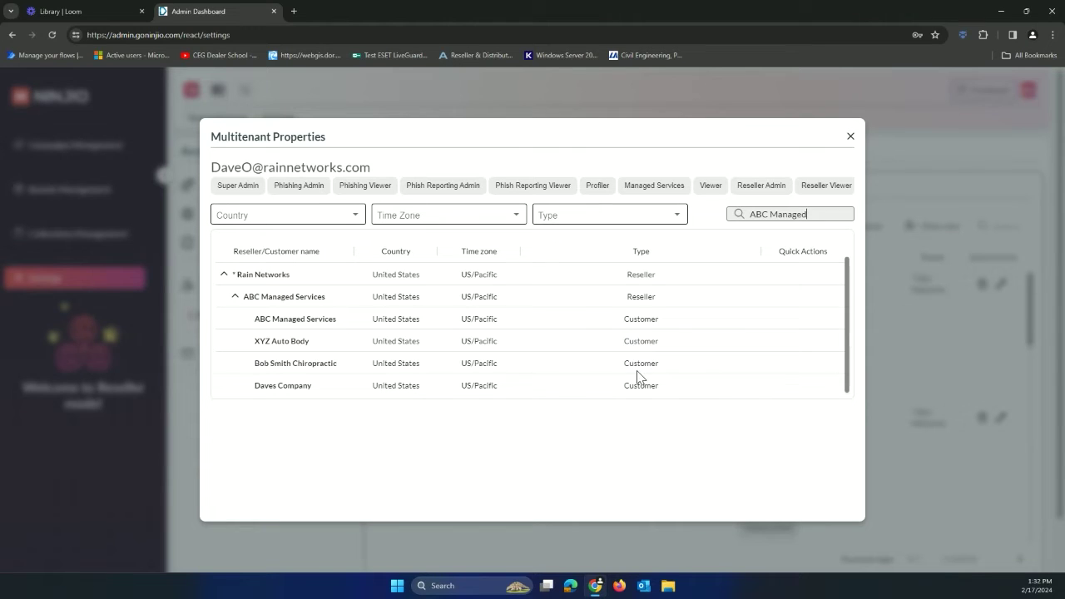
{"action": "left_click", "coordinate": [310, 388]}
{"action": "left_click", "coordinate": [831, 497]}
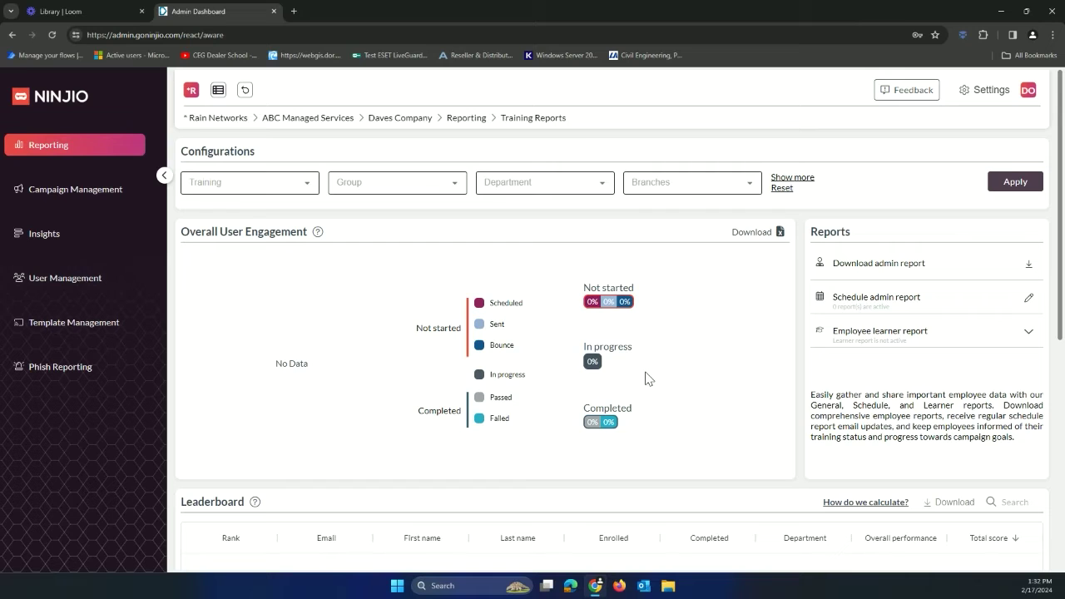
Download the CSV template for importing users into Daves Company and close the import dialog.
{"action": "left_click", "coordinate": [74, 283]}
{"action": "left_click", "coordinate": [93, 320]}
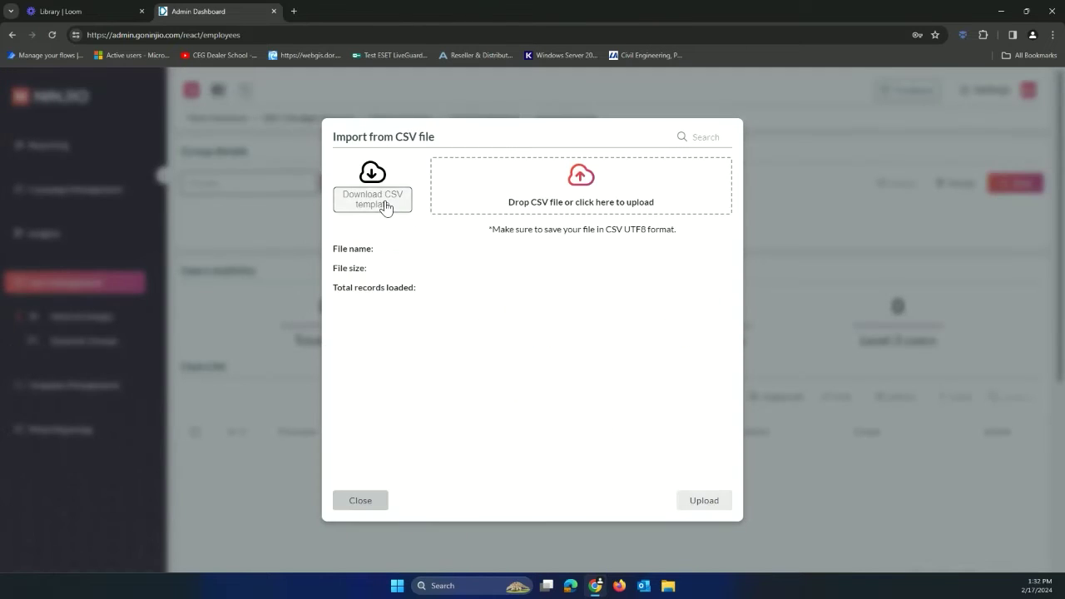
{"action": "left_click", "coordinate": [385, 207]}
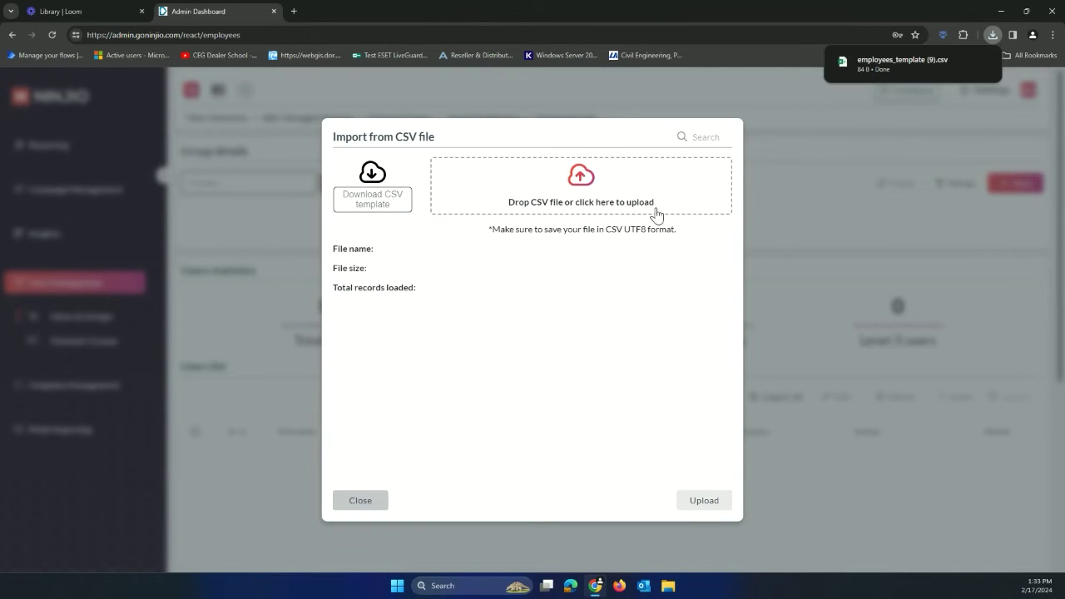
{"action": "left_click", "coordinate": [361, 501]}
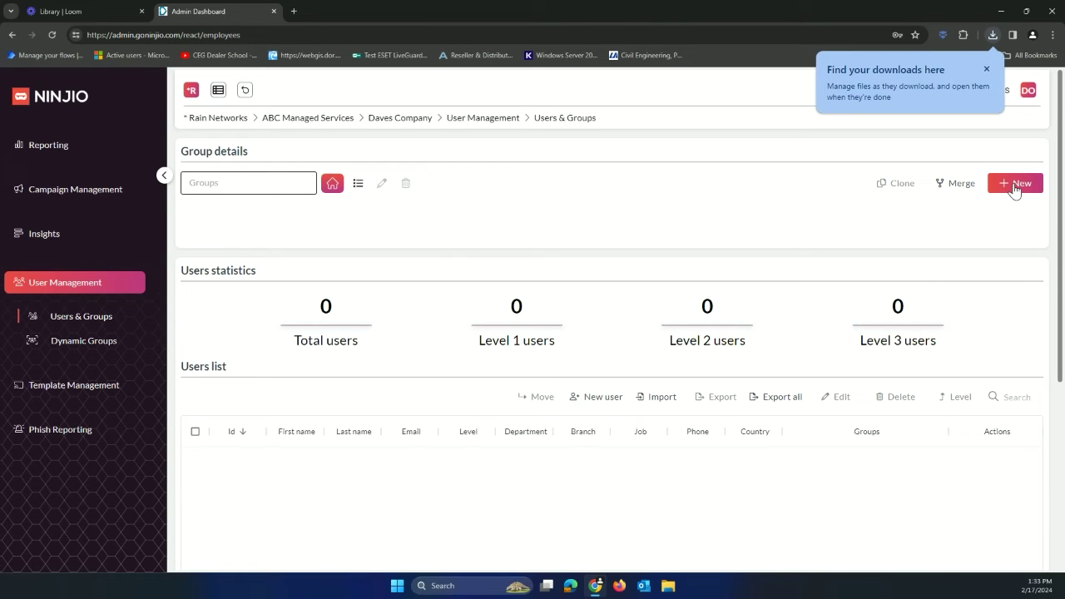
Examine the group name and tags fields for a new group, cancel the form, and check the existing groups.
{"action": "left_click", "coordinate": [1015, 189]}
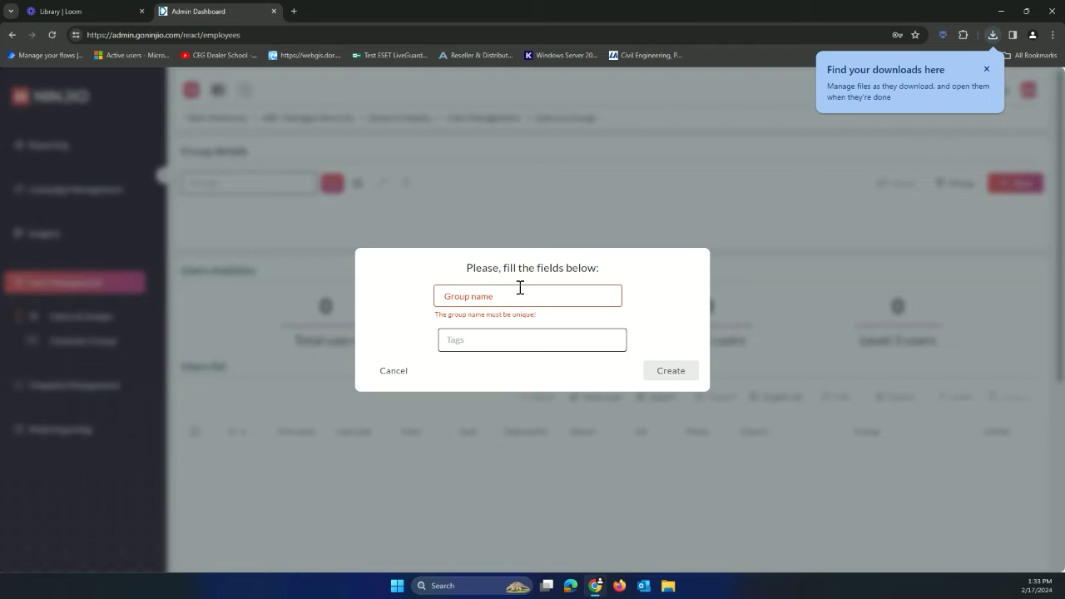
{"action": "left_click", "coordinate": [484, 341]}
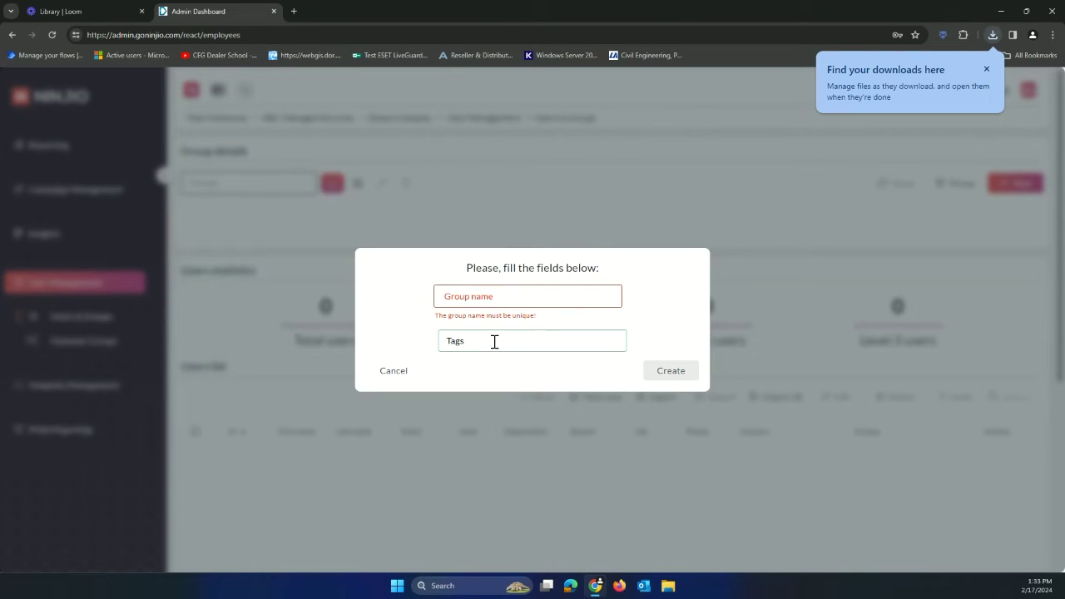
{"action": "left_click", "coordinate": [518, 296]}
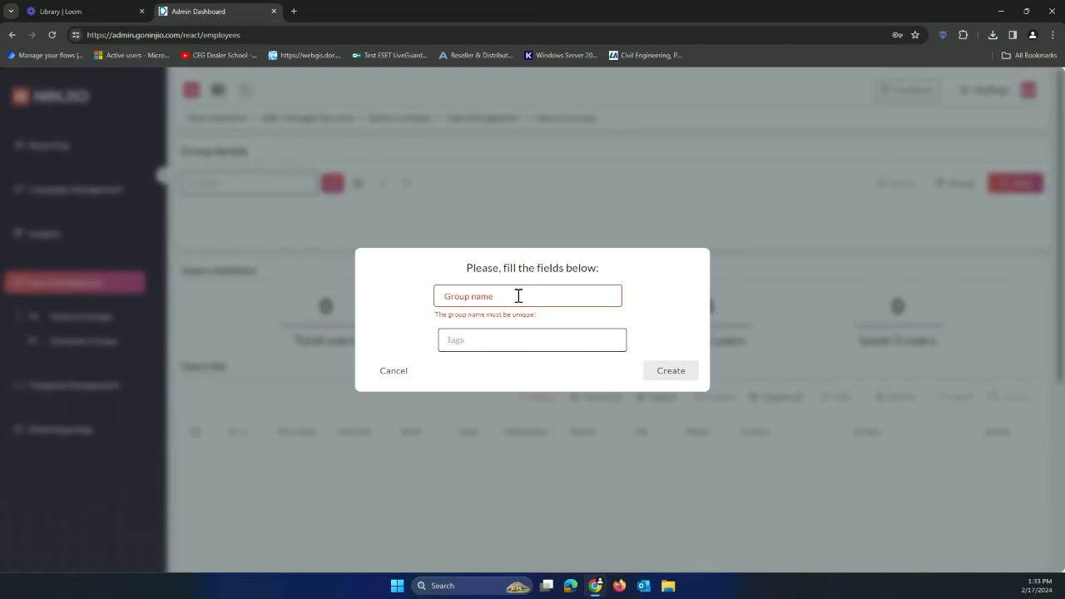
{"action": "left_click", "coordinate": [404, 371]}
{"action": "left_click", "coordinate": [256, 182]}
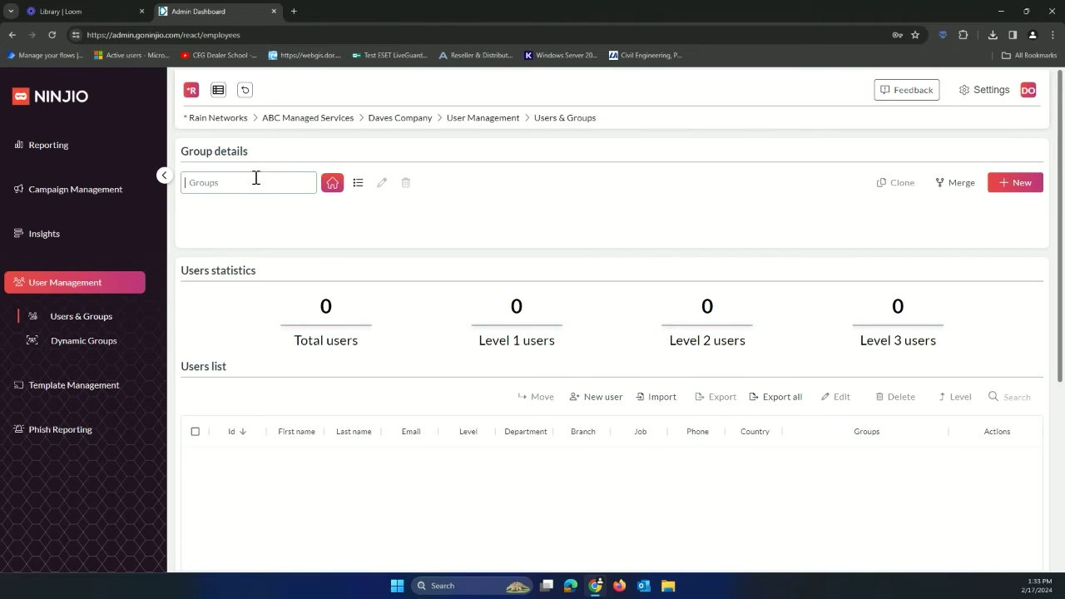
Search the reseller and customer list for "ABC Managed" and switch to the ABC Managed Services customer account.
{"action": "left_click", "coordinate": [217, 89]}
{"action": "left_click", "coordinate": [843, 215]}
{"action": "type", "text": "ABC Managed"}
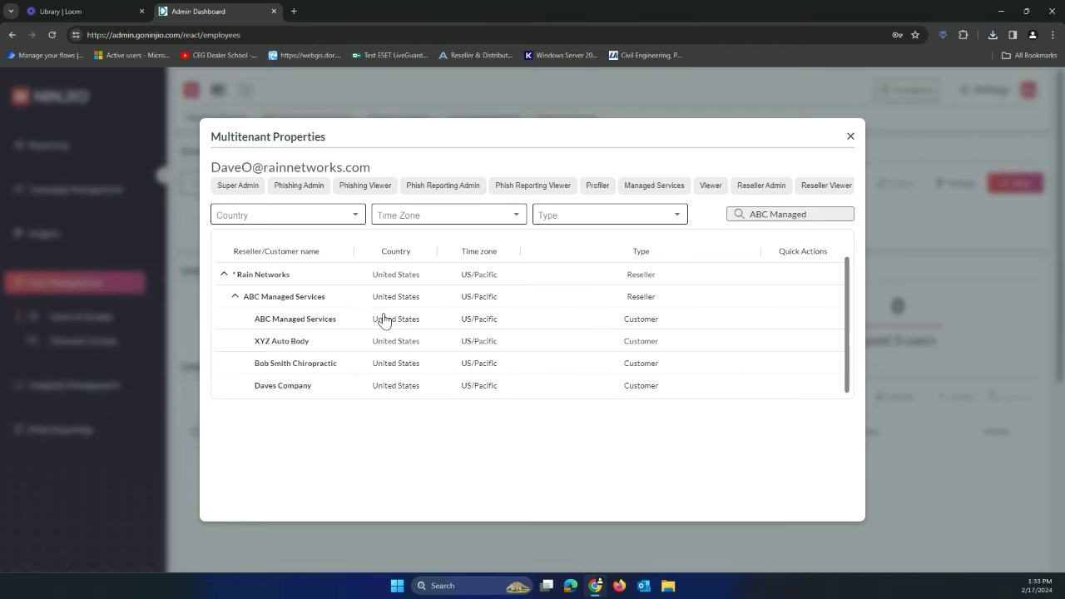
{"action": "left_click", "coordinate": [283, 323]}
{"action": "left_click", "coordinate": [820, 496]}
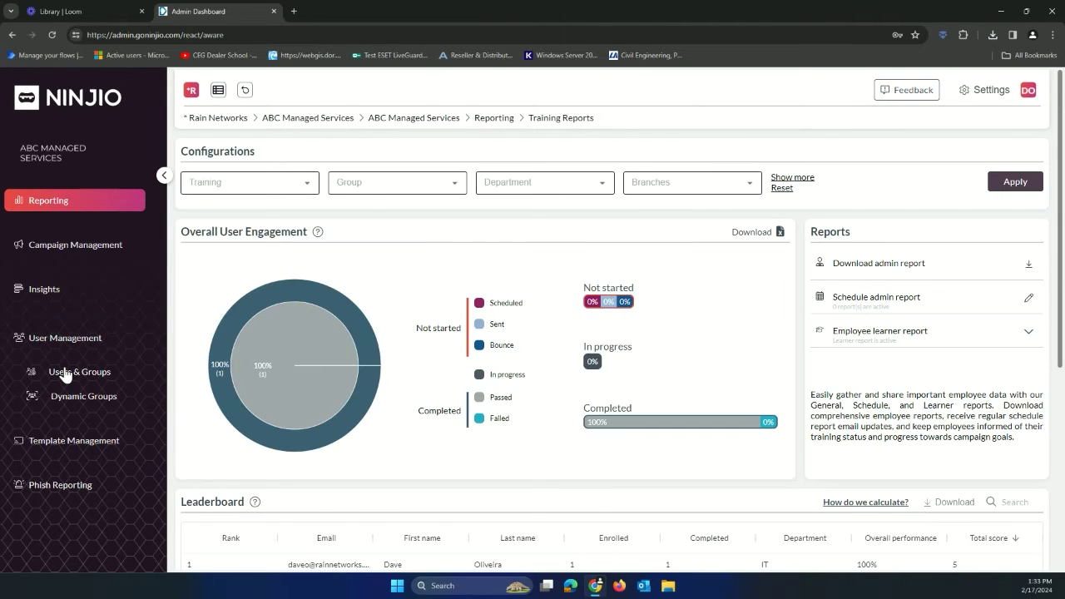
Review the ABC Managed Services groups and the group assignments in its users list.
{"action": "left_click", "coordinate": [64, 375]}
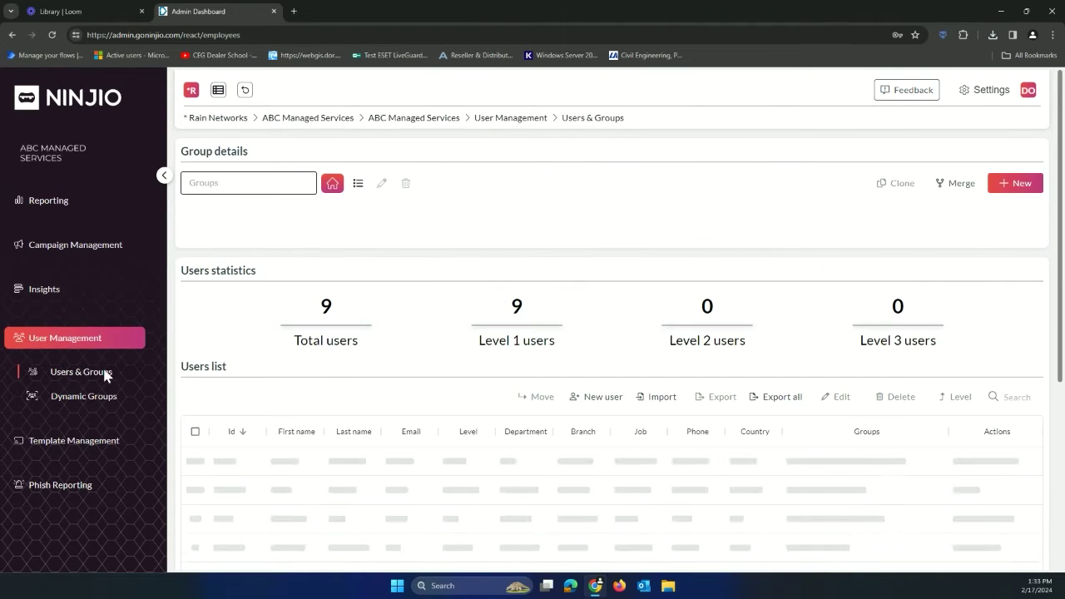
{"action": "left_click", "coordinate": [270, 186]}
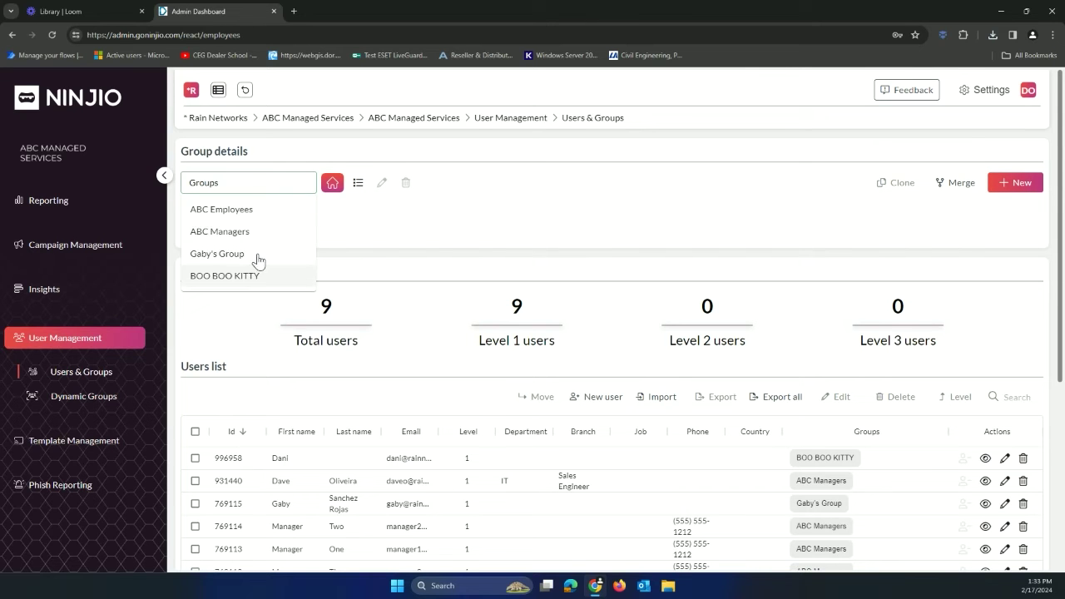
{"action": "scroll", "coordinate": [760, 355], "scroll_direction": "down", "scroll_amount": 2}
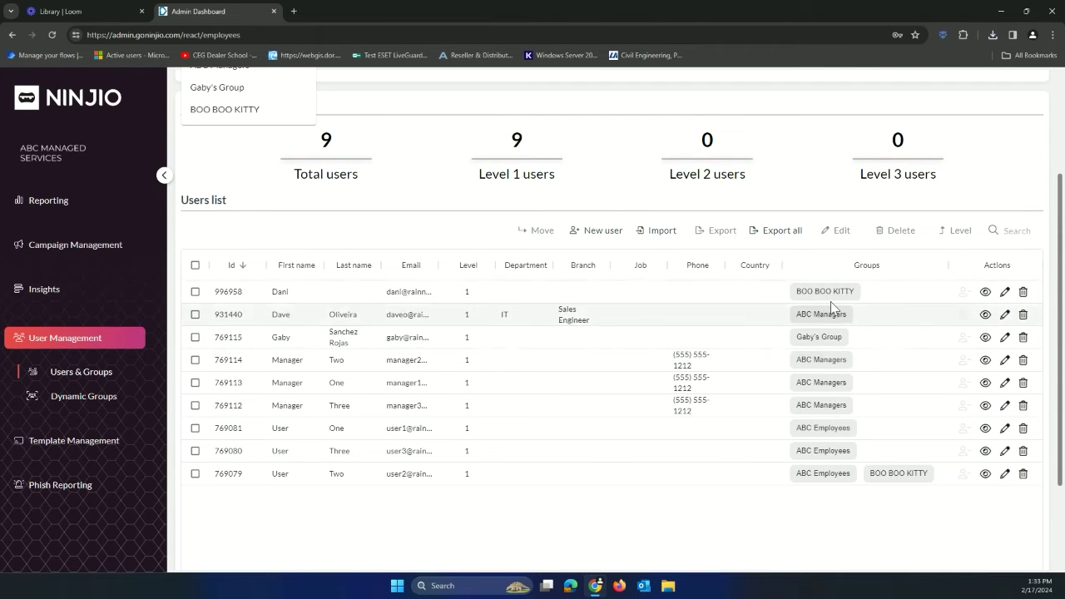
Start a new training campaign, search the teachable templates for "S08", and select the AWARE ANIME S08|E03 episode.
{"action": "left_click", "coordinate": [87, 248]}
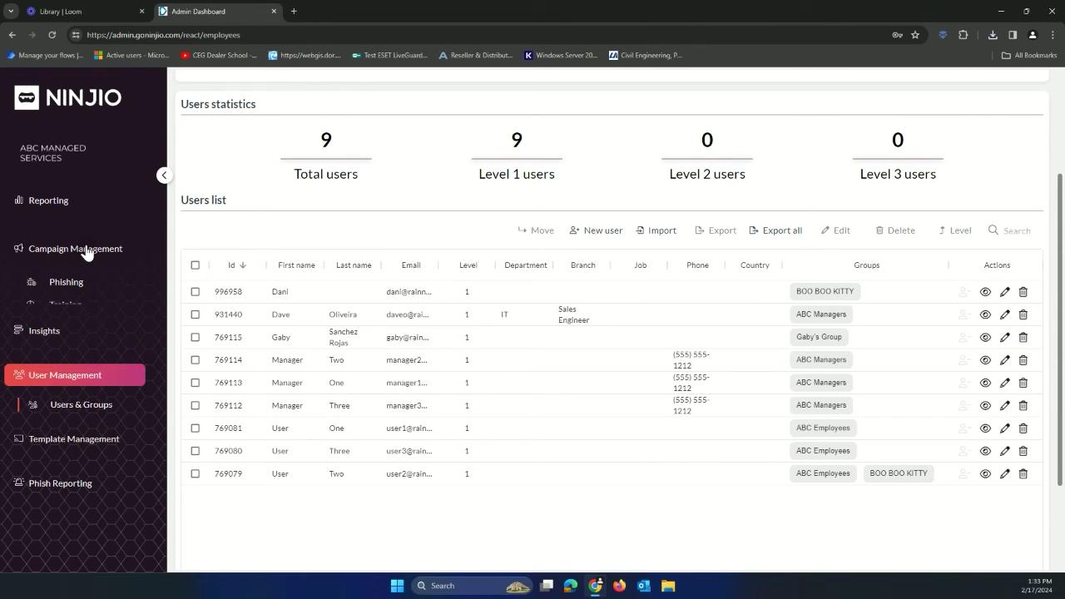
{"action": "left_click", "coordinate": [67, 307]}
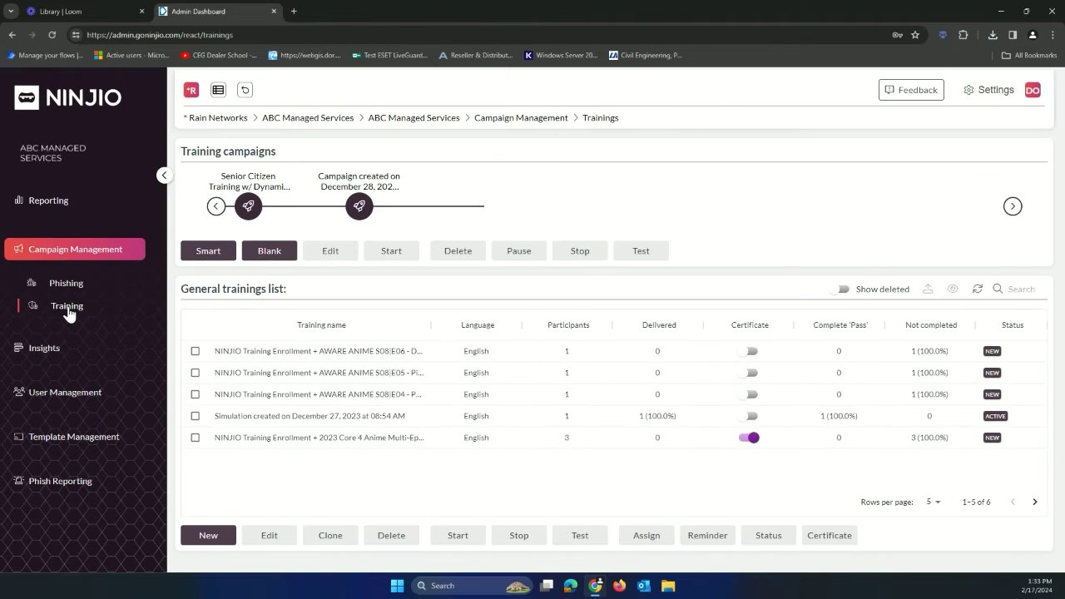
{"action": "left_click", "coordinate": [209, 536]}
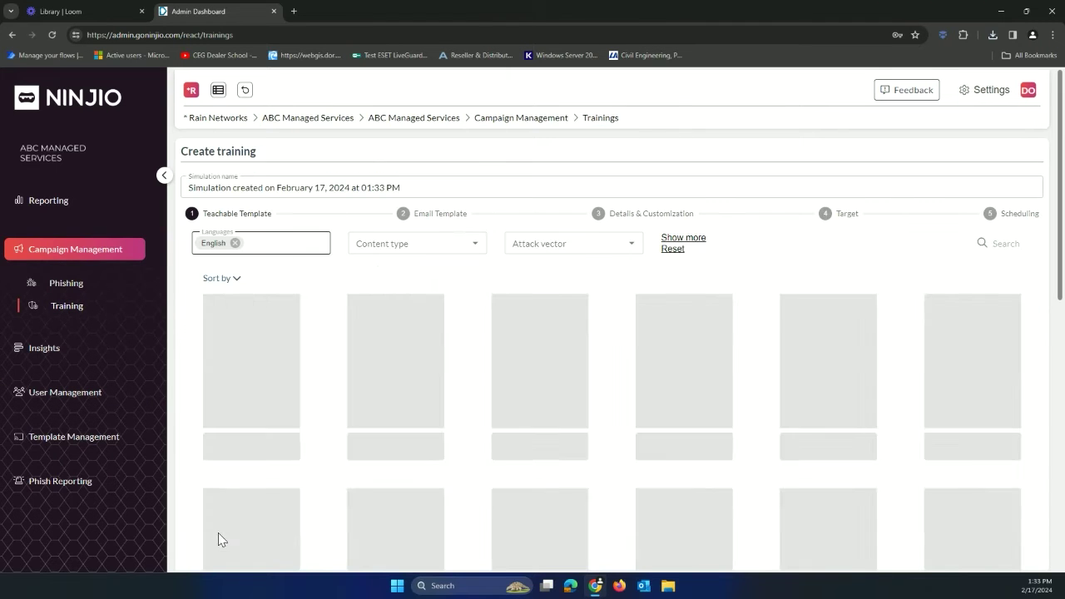
{"action": "left_click", "coordinate": [1010, 244]}
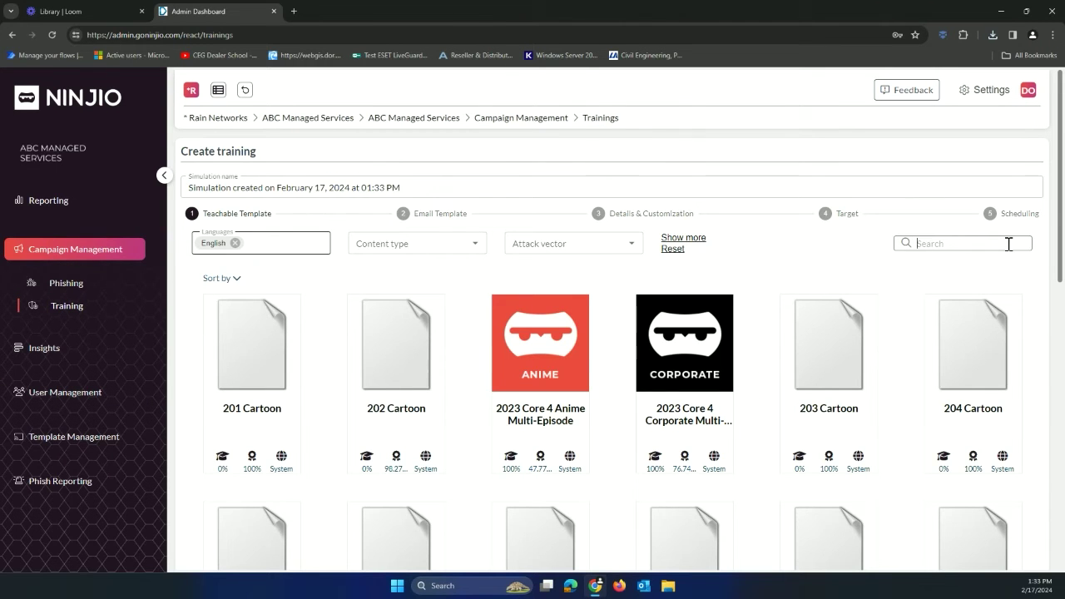
{"action": "type", "text": "s"}
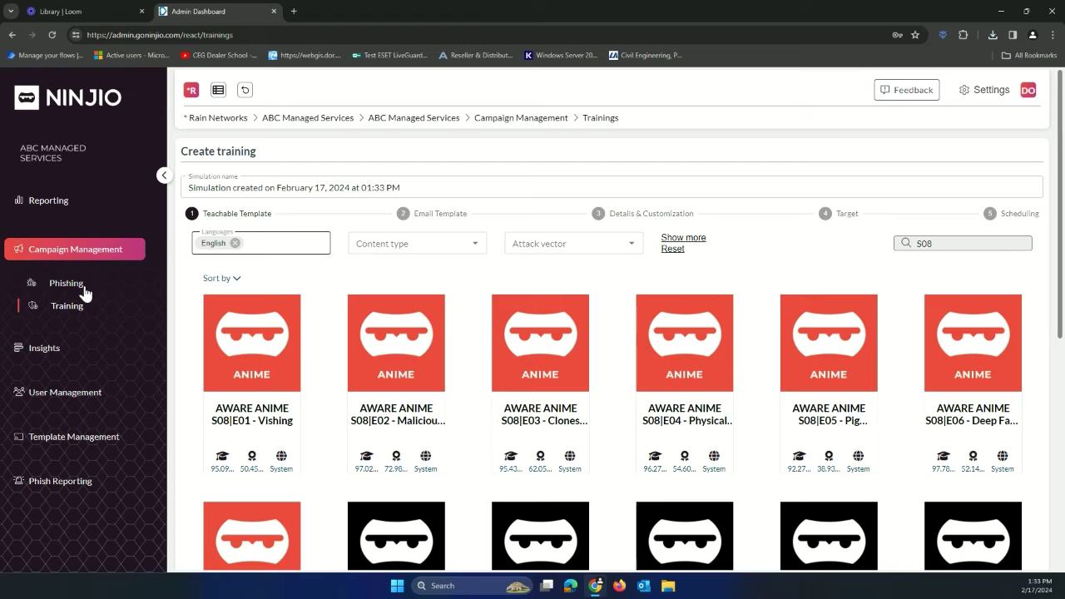
{"action": "left_click", "coordinate": [562, 344]}
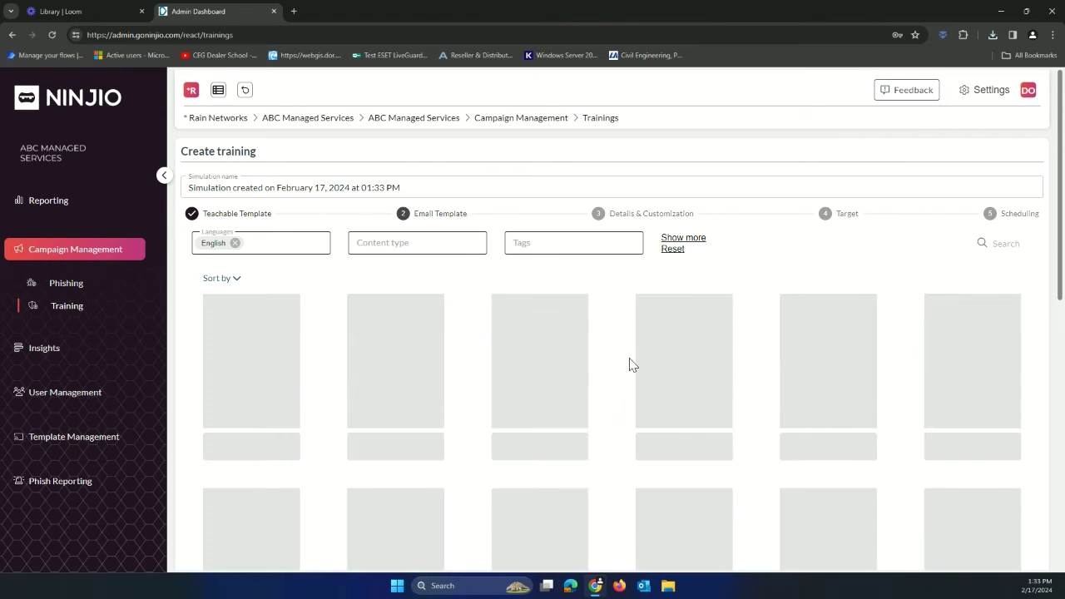
Select the NINJIO Training Enrollment email template for the training and accept its default details and customization.
{"action": "scroll", "coordinate": [626, 367], "scroll_direction": "down", "scroll_amount": 2}
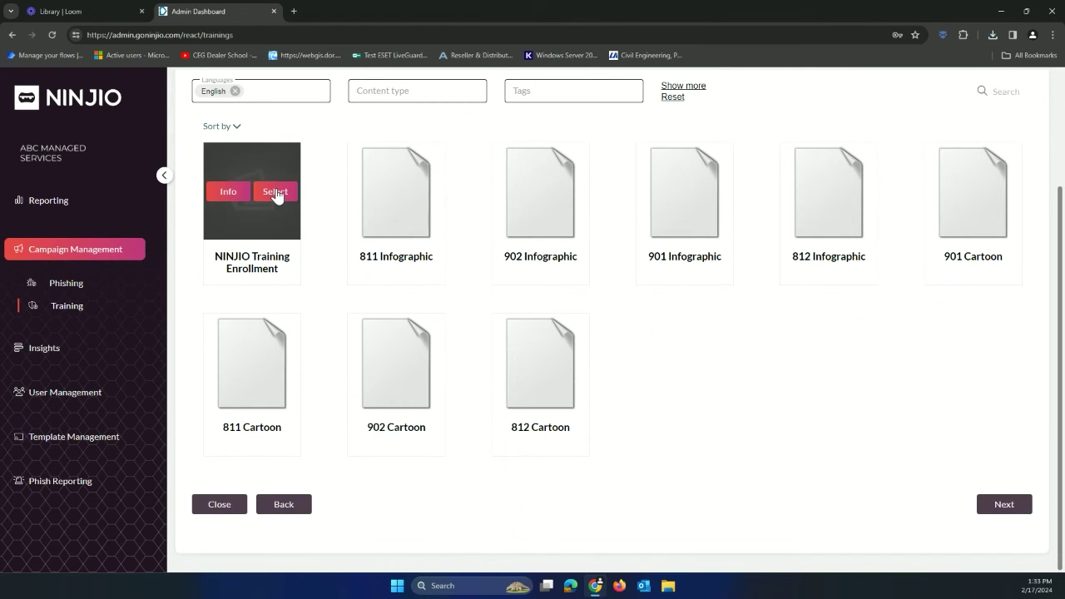
{"action": "left_click", "coordinate": [275, 192]}
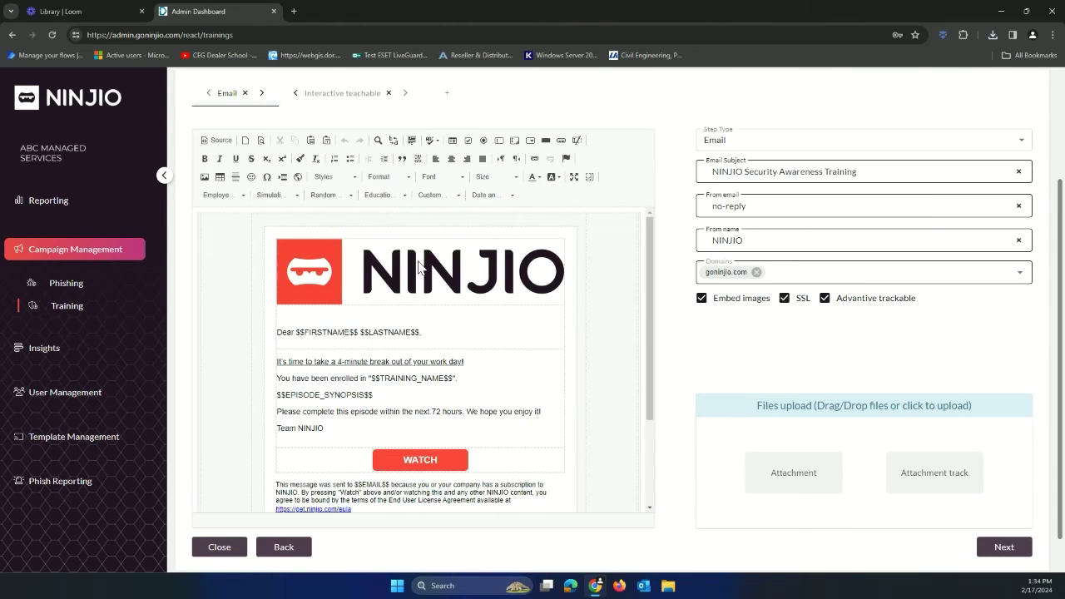
{"action": "left_click", "coordinate": [1004, 547]}
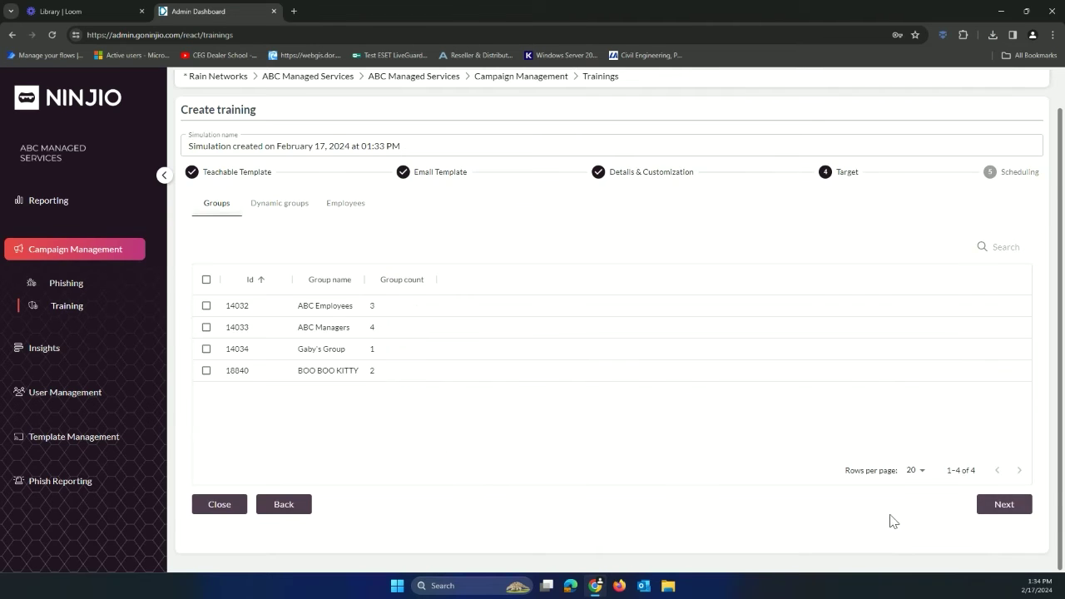
Target the ABC Employees group and finish creating the training with the default schedule.
{"action": "left_click", "coordinate": [206, 305]}
{"action": "left_click", "coordinate": [1007, 507]}
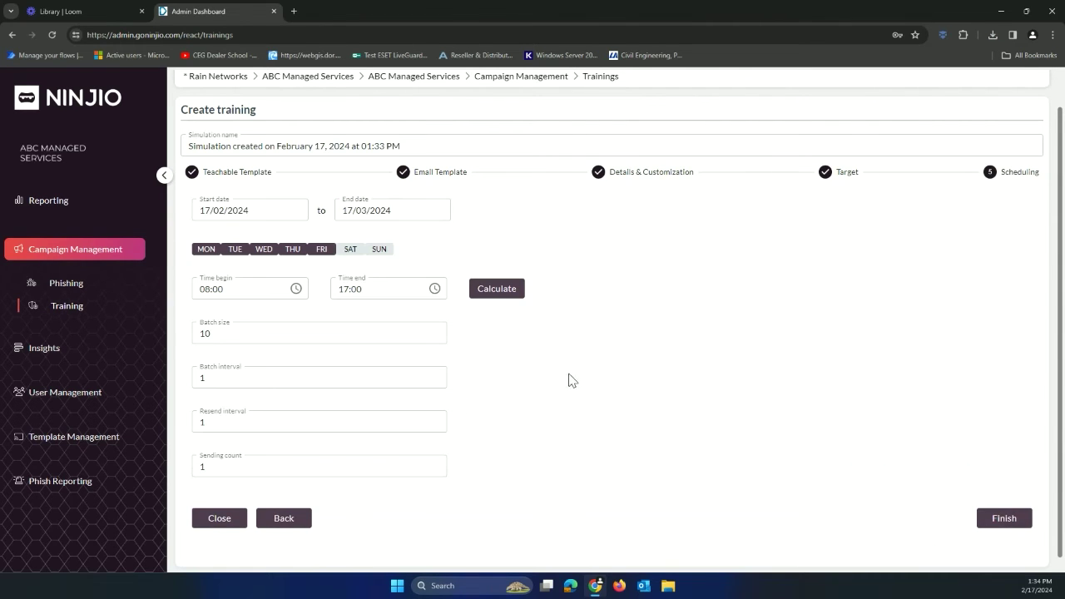
{"action": "left_click", "coordinate": [1006, 520]}
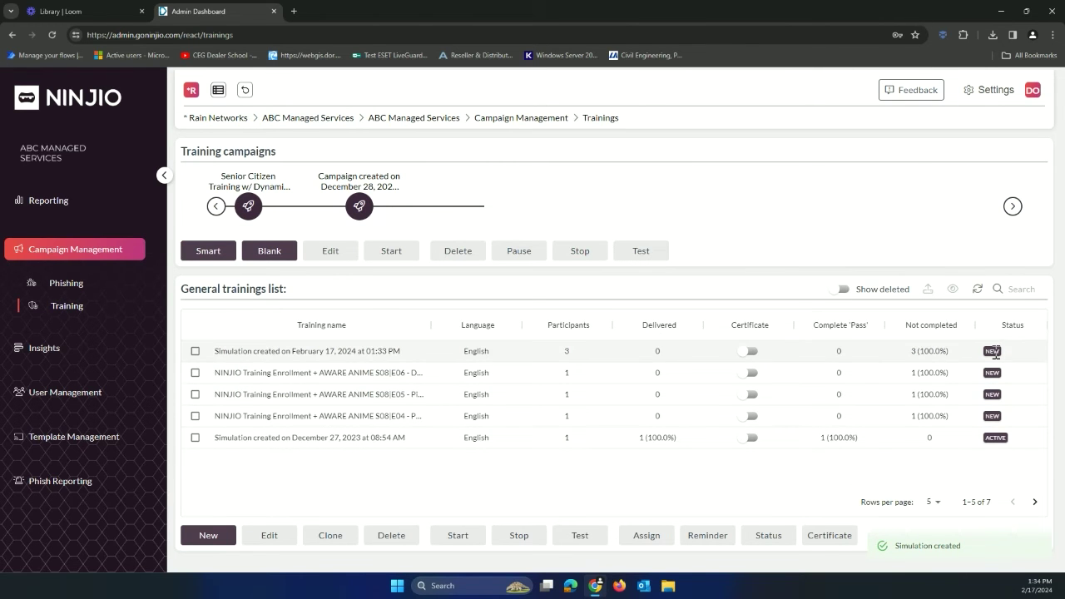
Mark the newly created training in the list, and start a new phishing simulation to browse its templates.
{"action": "left_click", "coordinate": [194, 351]}
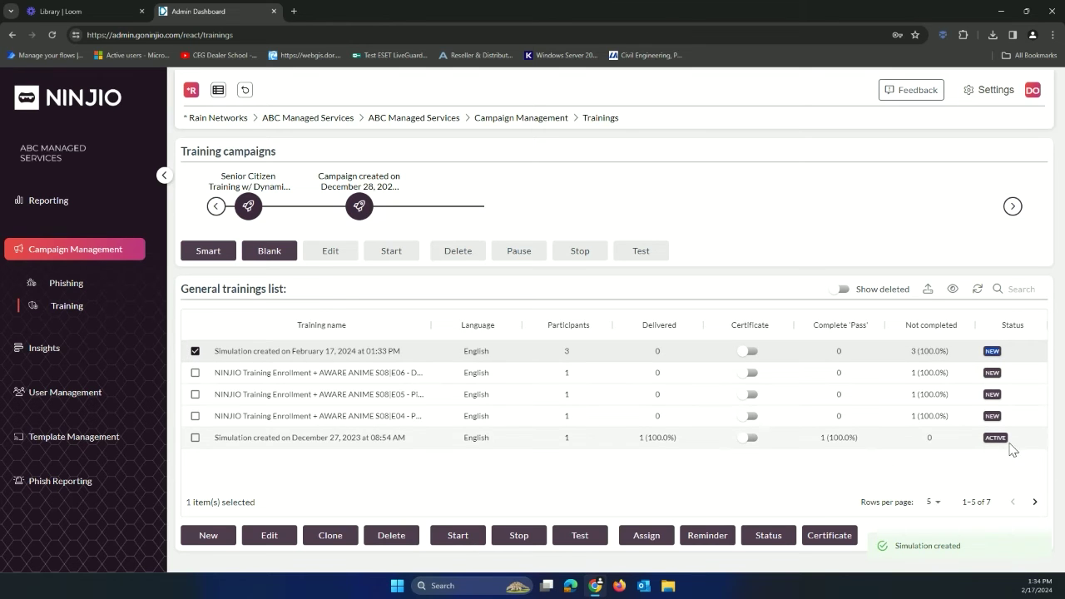
{"action": "left_click", "coordinate": [73, 290]}
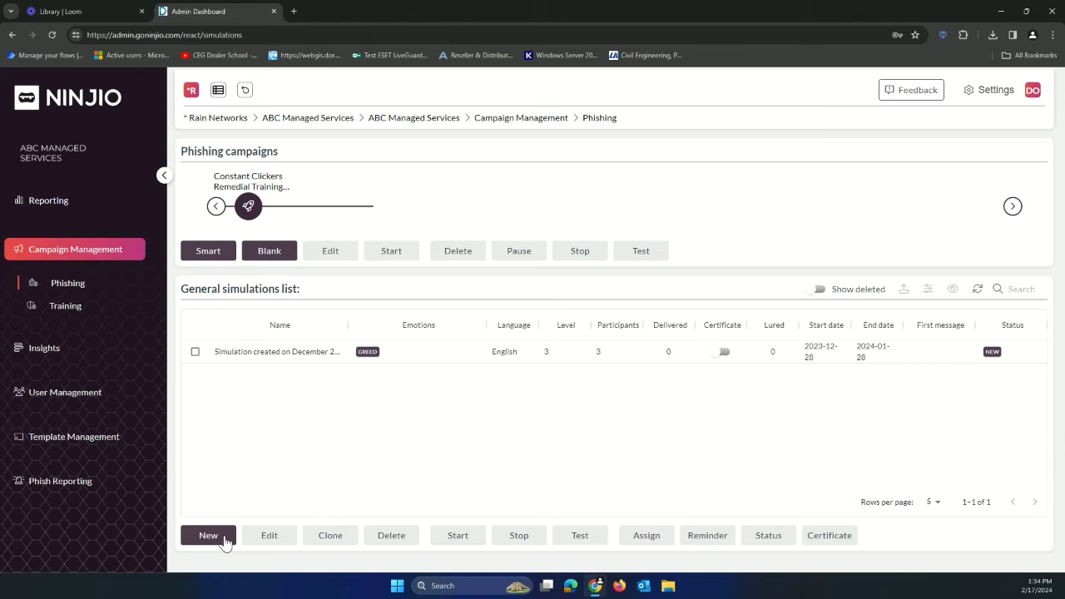
{"action": "left_click", "coordinate": [208, 535]}
{"action": "scroll", "coordinate": [625, 371], "scroll_direction": "down", "scroll_amount": 3}
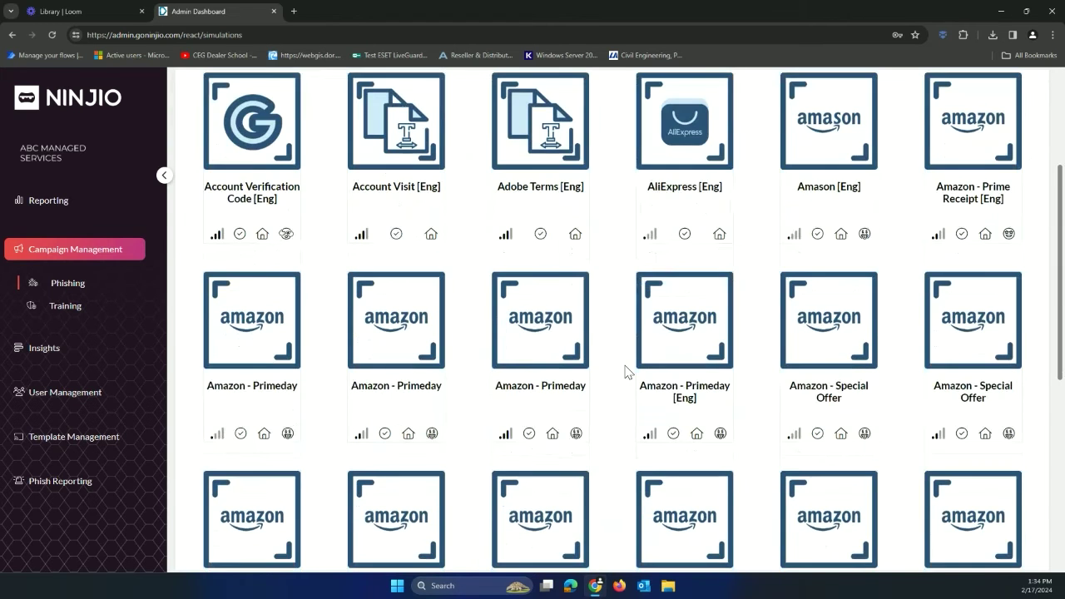
{"action": "mouse_move", "coordinate": [521, 327]}
{"action": "scroll", "coordinate": [521, 327], "scroll_direction": "down", "scroll_amount": 3}
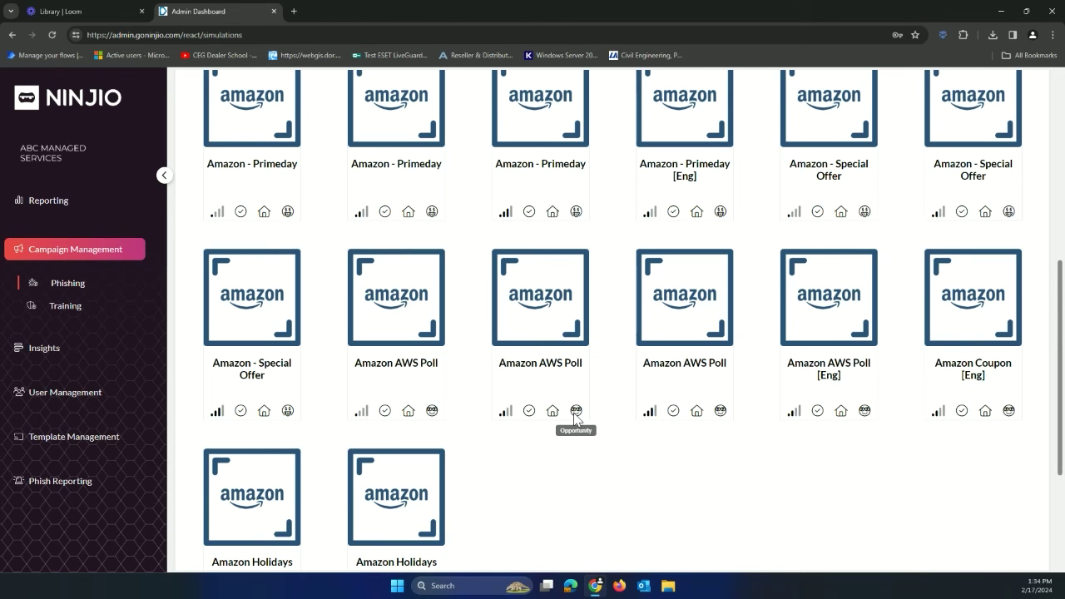
Preview the email, web page and silent page of the level 3 Amazon AWS Poll template, and close the preview without selecting it.
{"action": "left_click", "coordinate": [660, 301]}
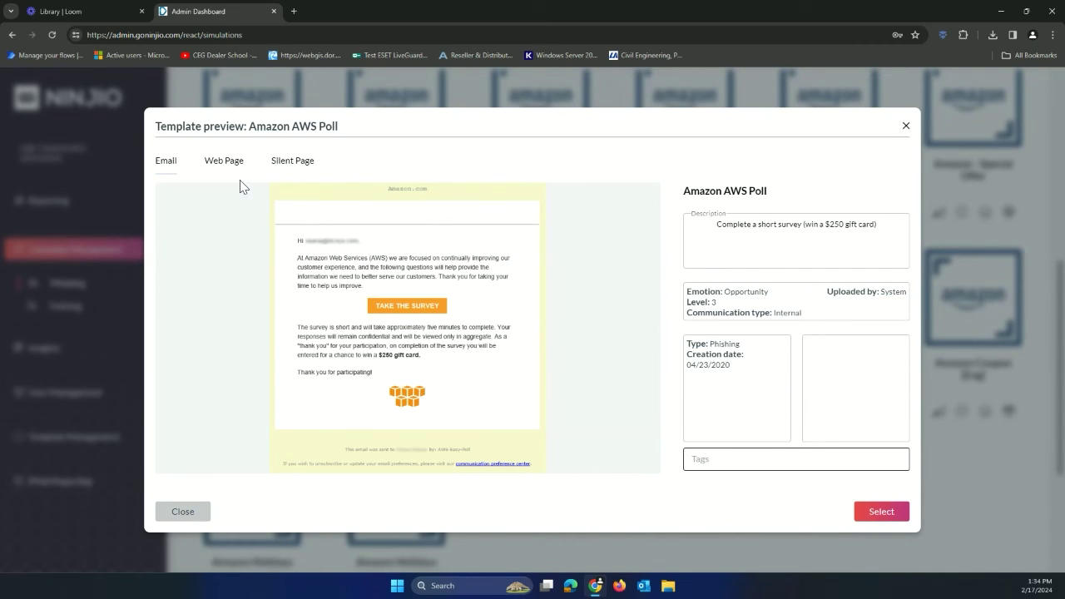
{"action": "left_click", "coordinate": [227, 163]}
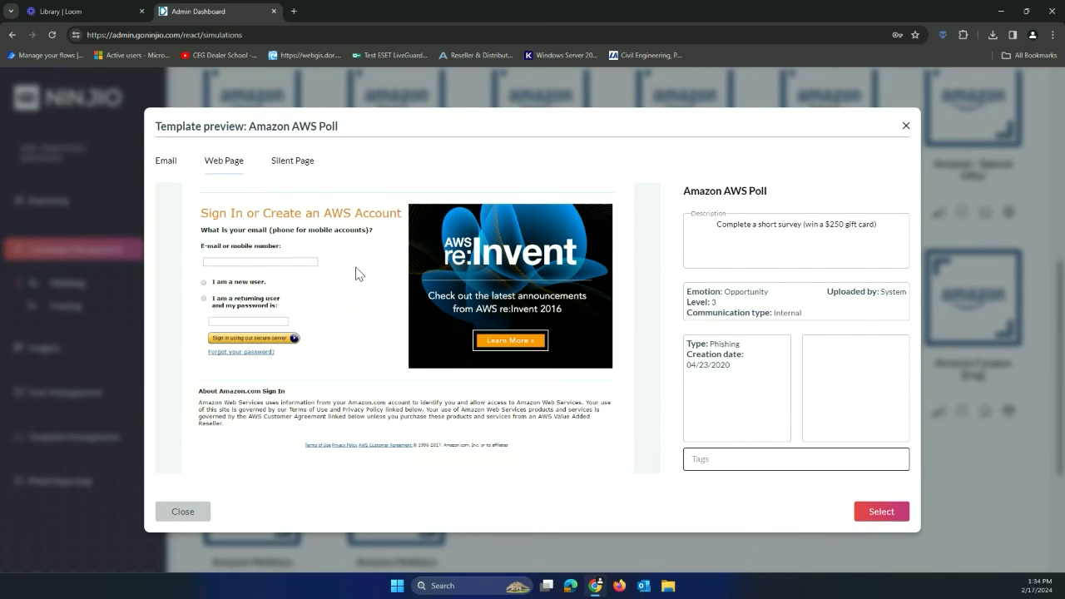
{"action": "left_click", "coordinate": [292, 165]}
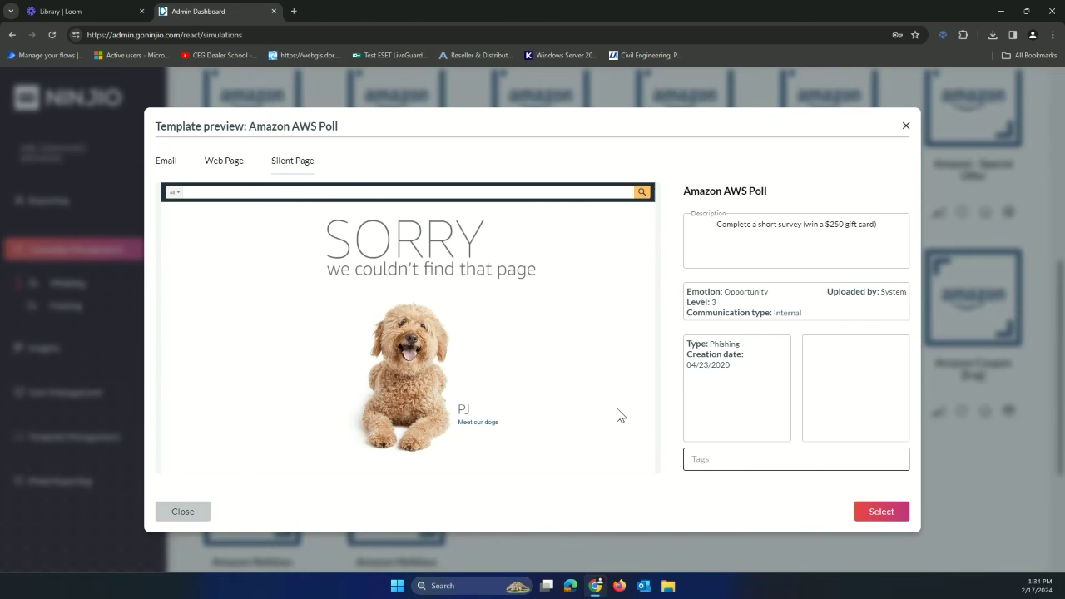
{"action": "left_click", "coordinate": [907, 125]}
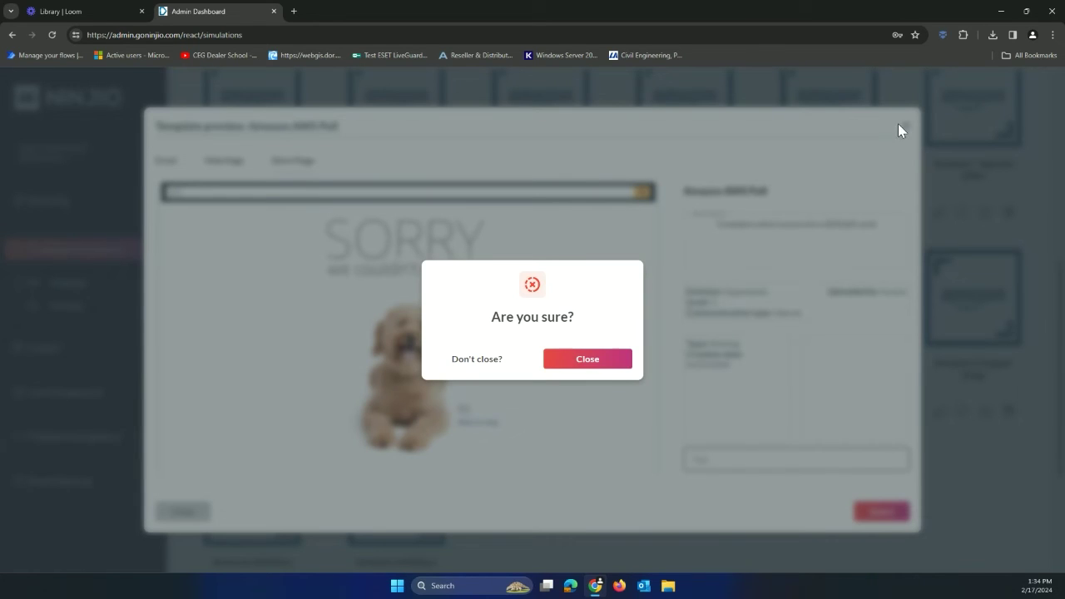
{"action": "left_click", "coordinate": [617, 372]}
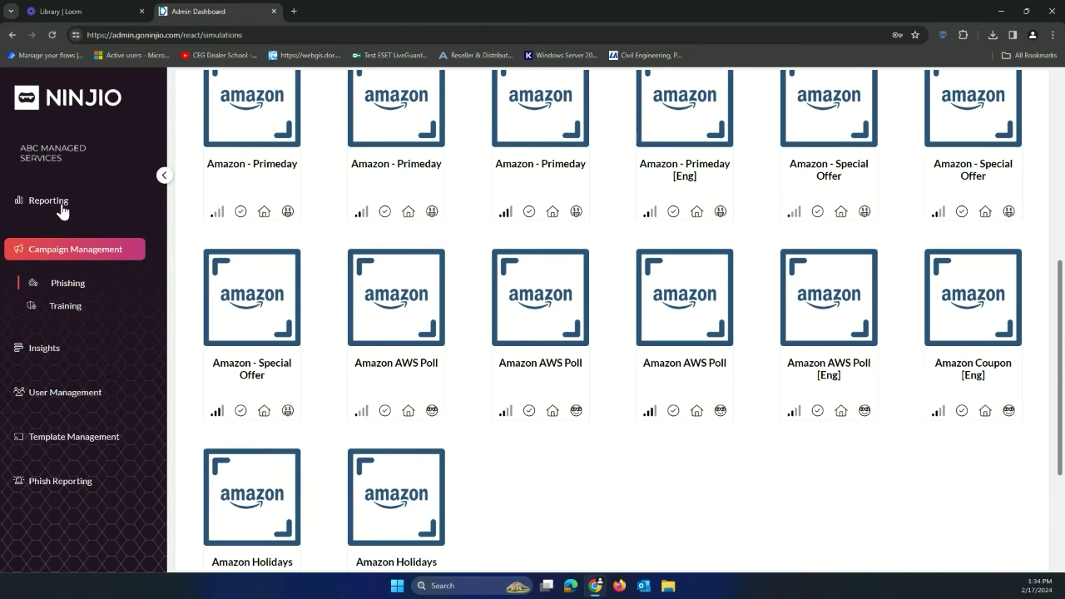
Open the training reports and review the overall user engagement, leaderboard, user performance and training engagement sections.
{"action": "left_click", "coordinate": [58, 206]}
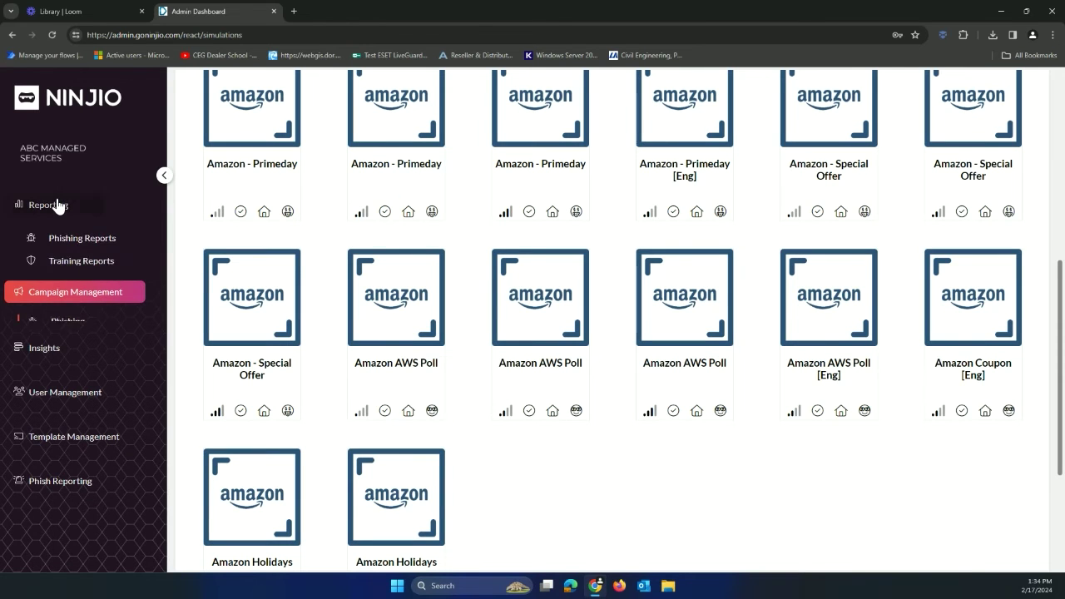
{"action": "left_click", "coordinate": [84, 269]}
{"action": "scroll", "coordinate": [699, 348], "scroll_direction": "up", "scroll_amount": 4}
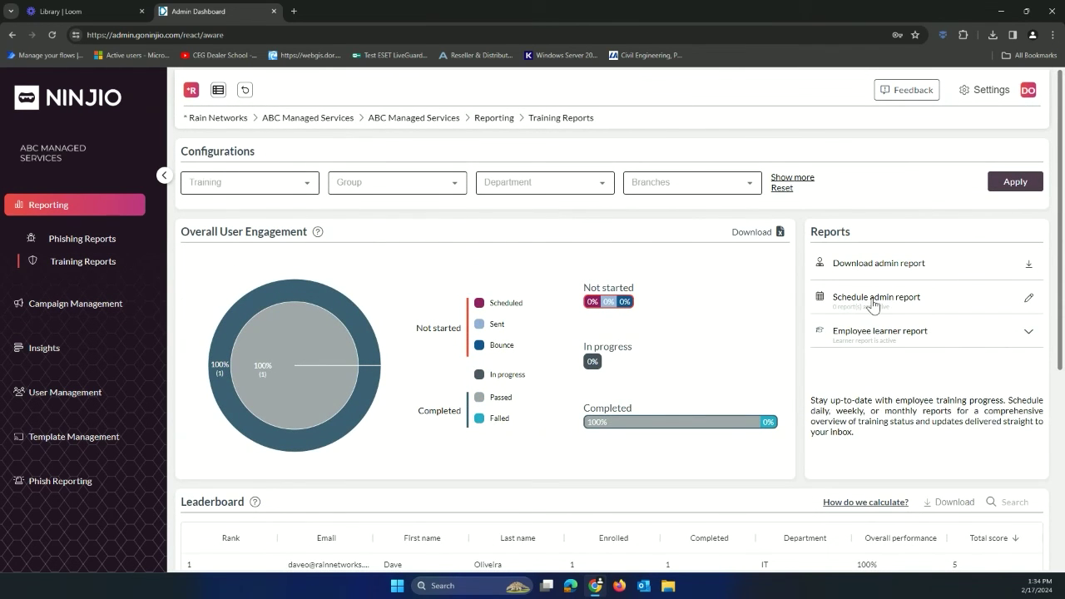
{"action": "scroll", "coordinate": [690, 323], "scroll_direction": "down", "scroll_amount": 1}
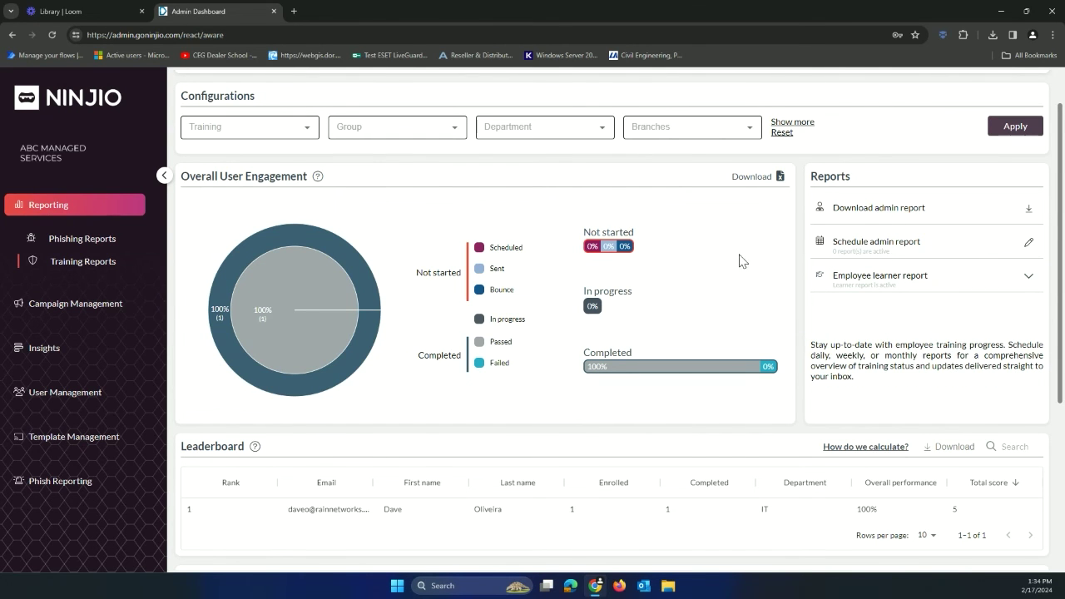
{"action": "scroll", "coordinate": [710, 413], "scroll_direction": "down", "scroll_amount": 1}
{"action": "scroll", "coordinate": [658, 414], "scroll_direction": "down", "scroll_amount": 3}
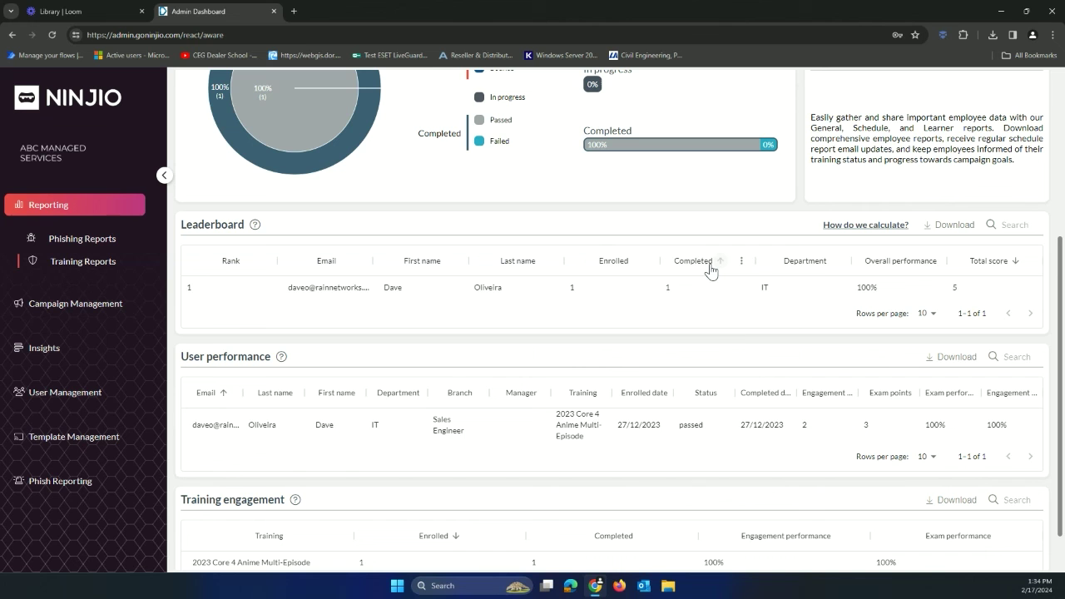
{"action": "scroll", "coordinate": [679, 366], "scroll_direction": "down", "scroll_amount": 1}
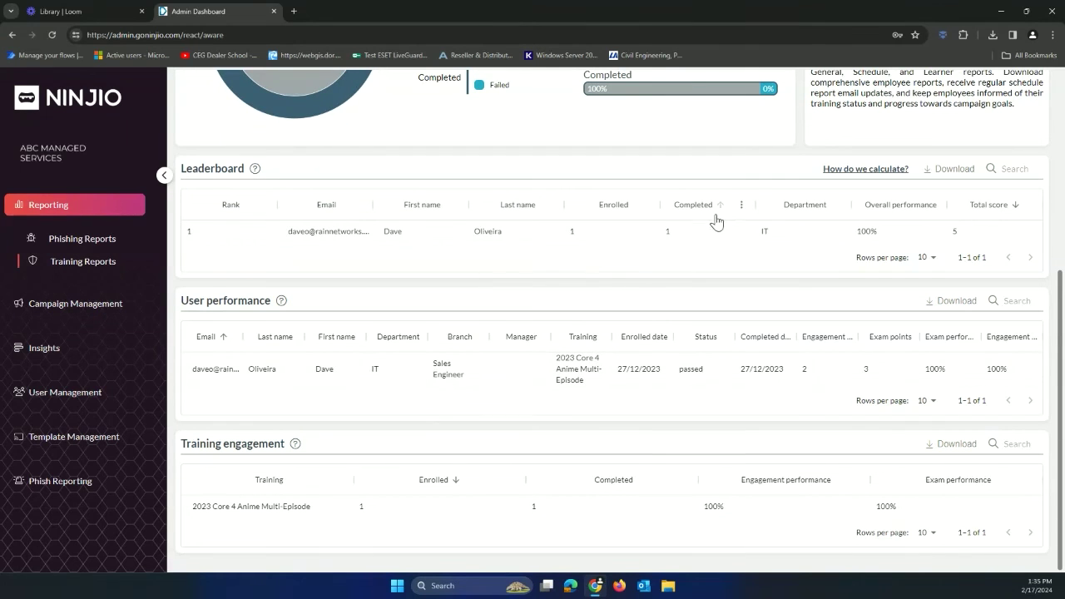